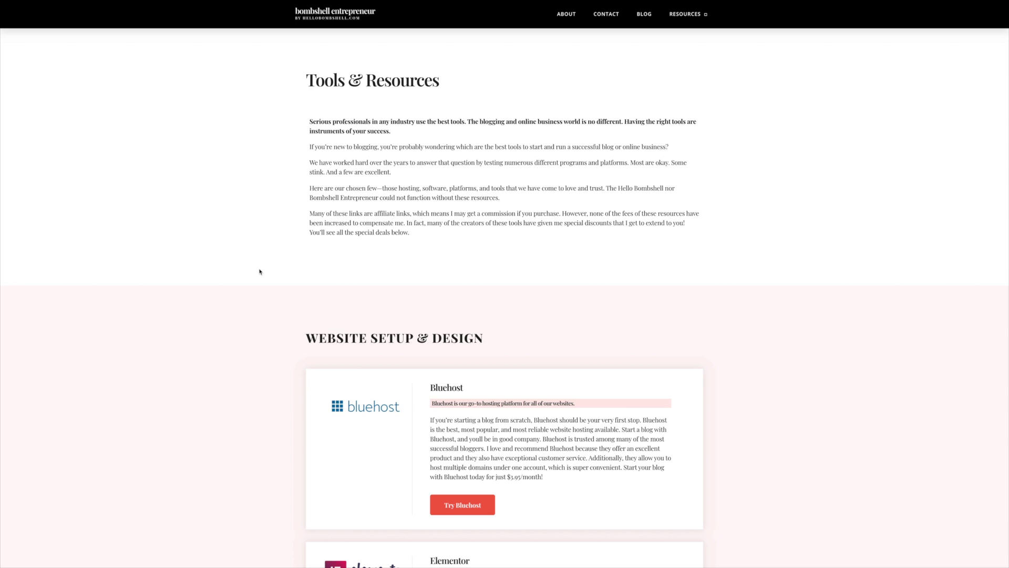
{"action": "scroll", "coordinate": [260, 272], "scroll_direction": "down", "scroll_amount": 4}
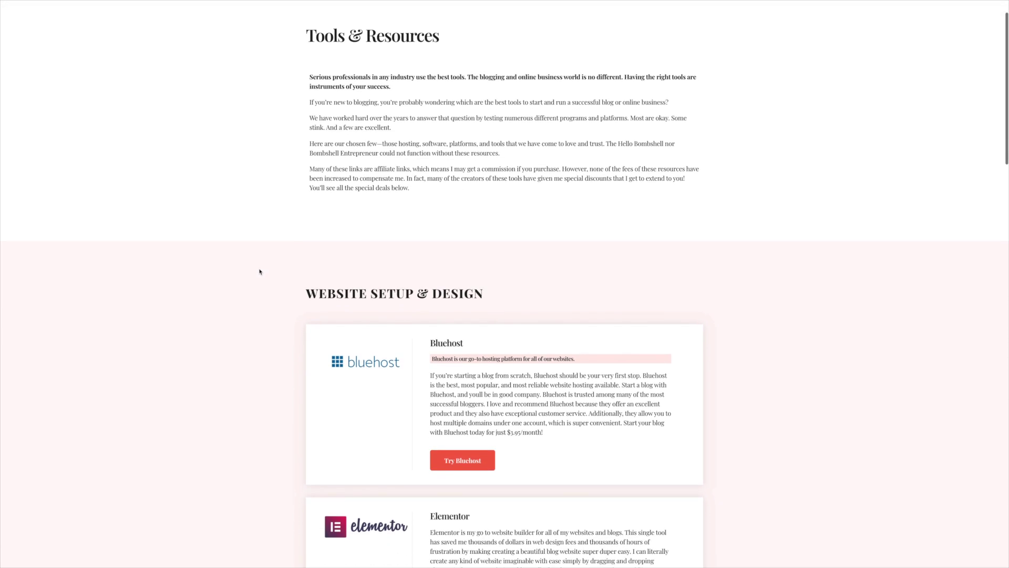
{"action": "scroll", "coordinate": [260, 272], "scroll_direction": "down", "scroll_amount": 5}
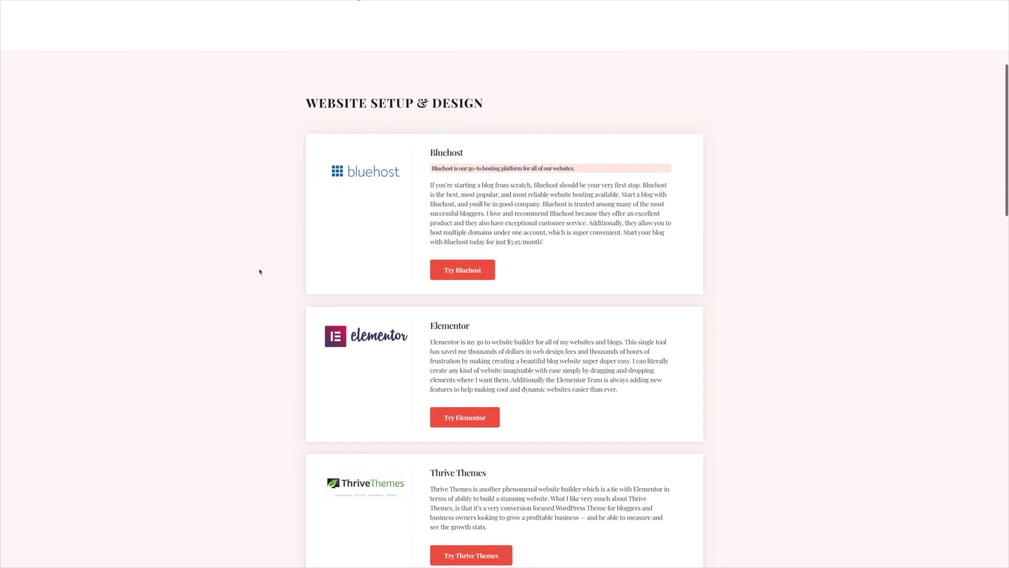
{"action": "scroll", "coordinate": [259, 271], "scroll_direction": "down", "scroll_amount": 2}
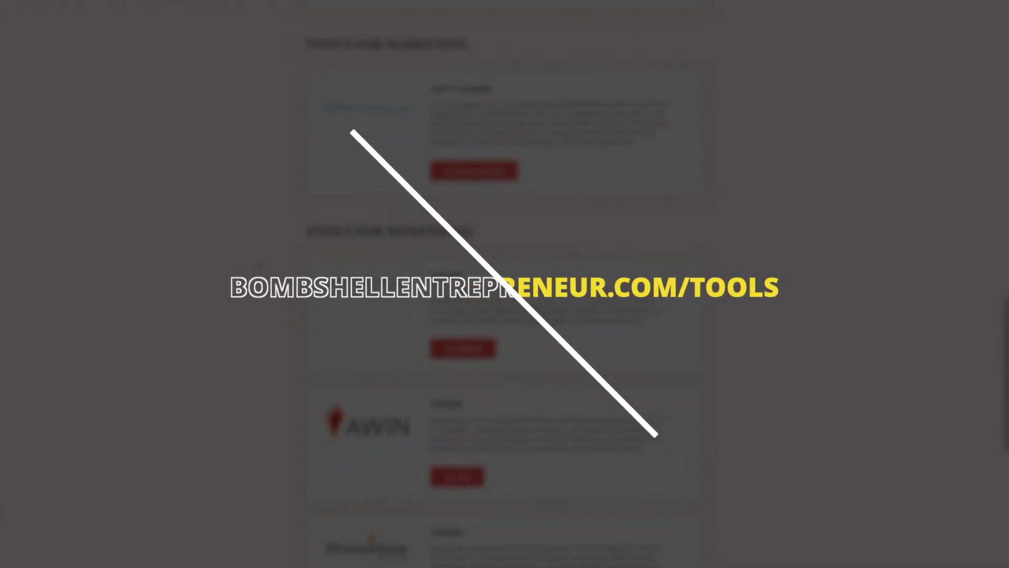
{"action": "scroll", "coordinate": [504, 284], "scroll_direction": "up", "scroll_amount": 8}
{"action": "scroll", "coordinate": [505, 284], "scroll_direction": "up", "scroll_amount": 10}
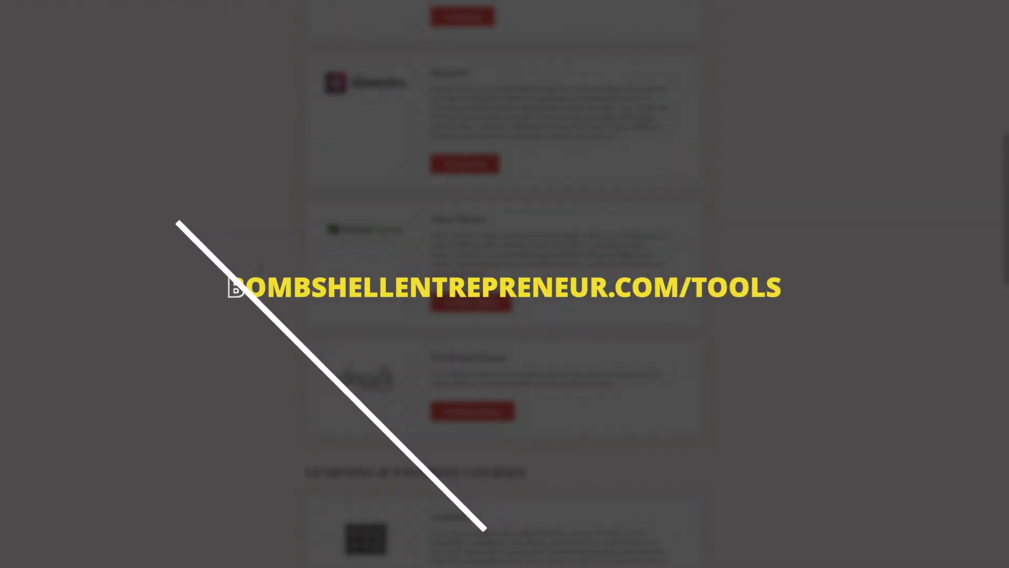
{"action": "scroll", "coordinate": [259, 266], "scroll_direction": "up", "scroll_amount": 1}
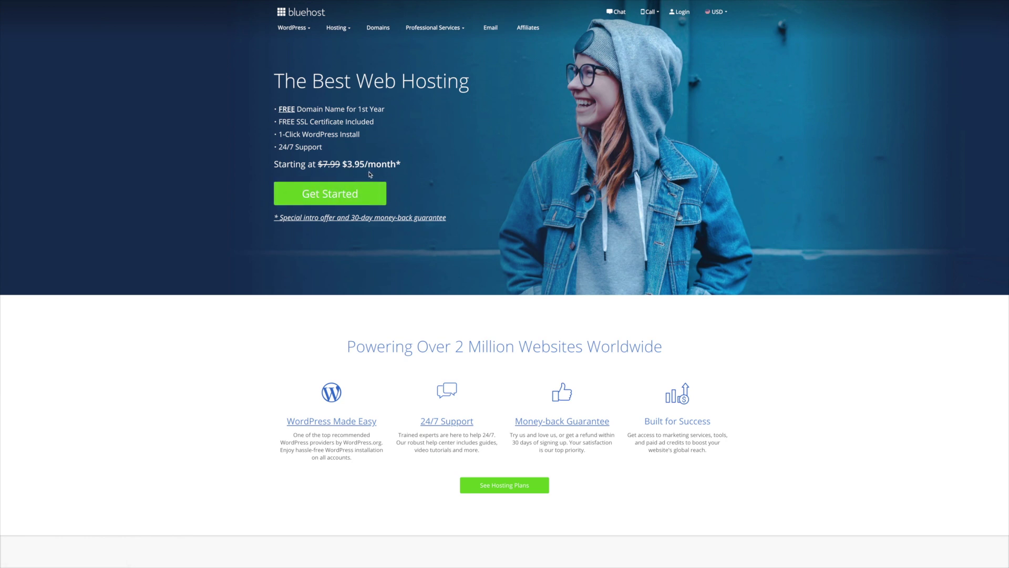
Step: Open Bluehost's hosting plan comparison, starting with Basic at $3.95/mo
{"action": "left_click", "coordinate": [342, 195]}
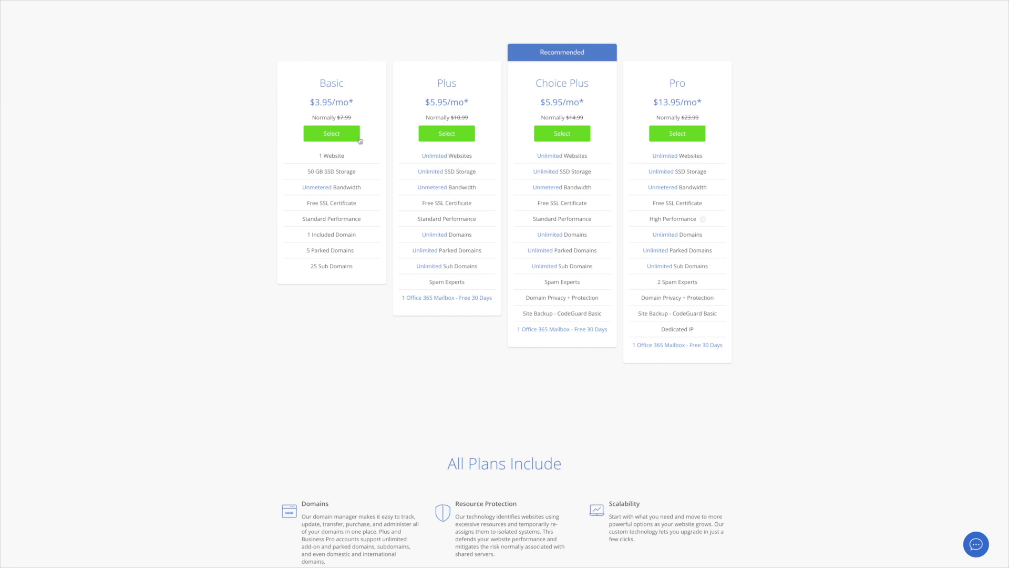
Step: Choose the Basic hosting plan and defer domain setup until later
{"action": "left_click", "coordinate": [348, 139]}
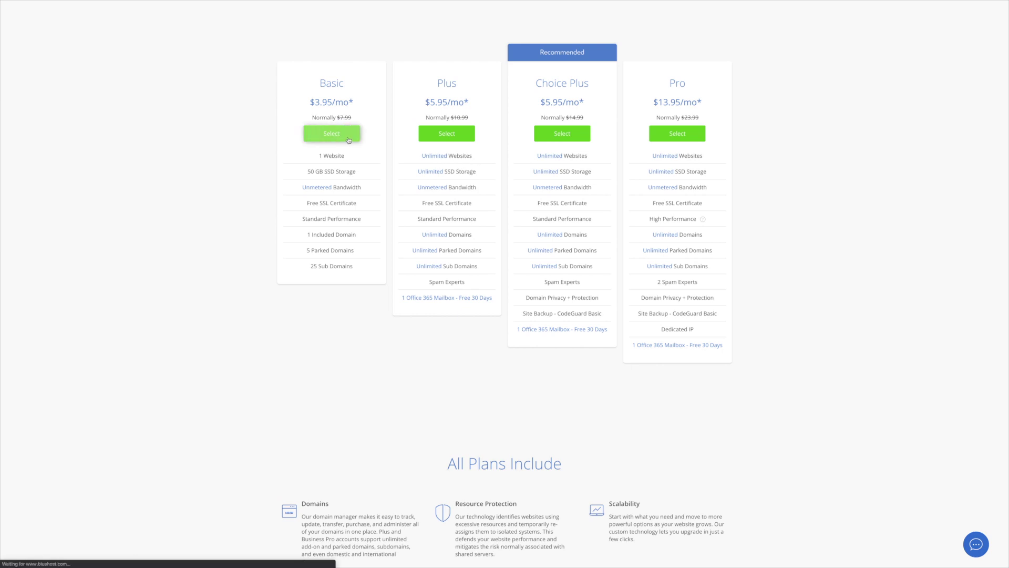
{"action": "left_click", "coordinate": [407, 173]}
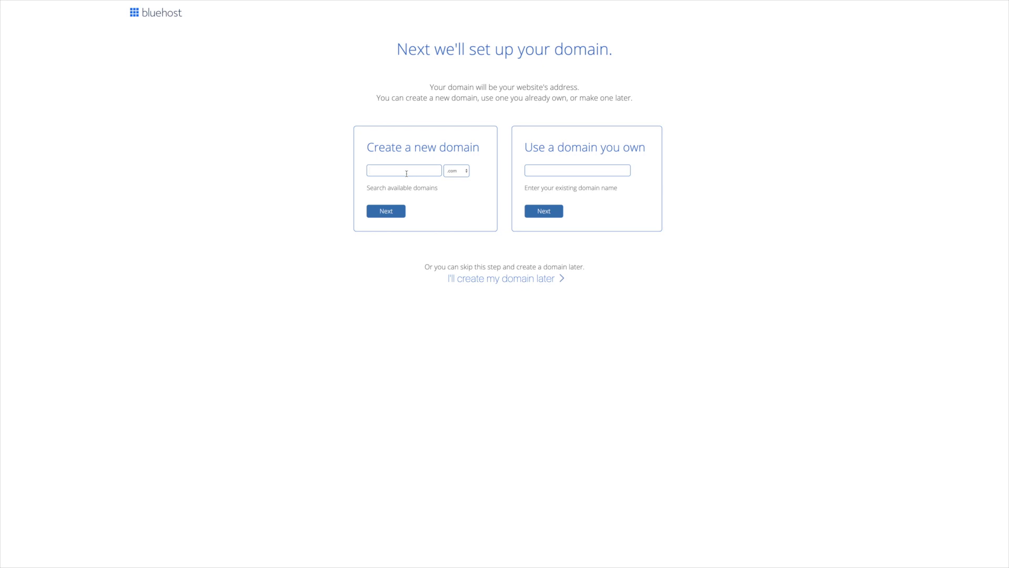
{"action": "left_click", "coordinate": [460, 278]}
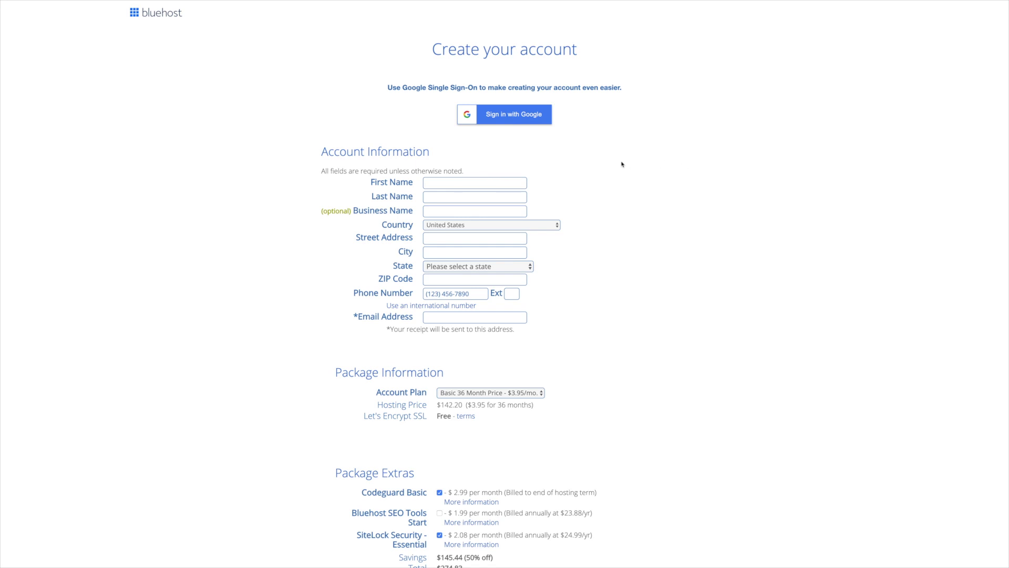
Step: Fill in the contact details in the Account Information fields
{"action": "left_click", "coordinate": [471, 184]}
{"action": "scroll", "coordinate": [471, 184], "scroll_direction": "down", "scroll_amount": 6}
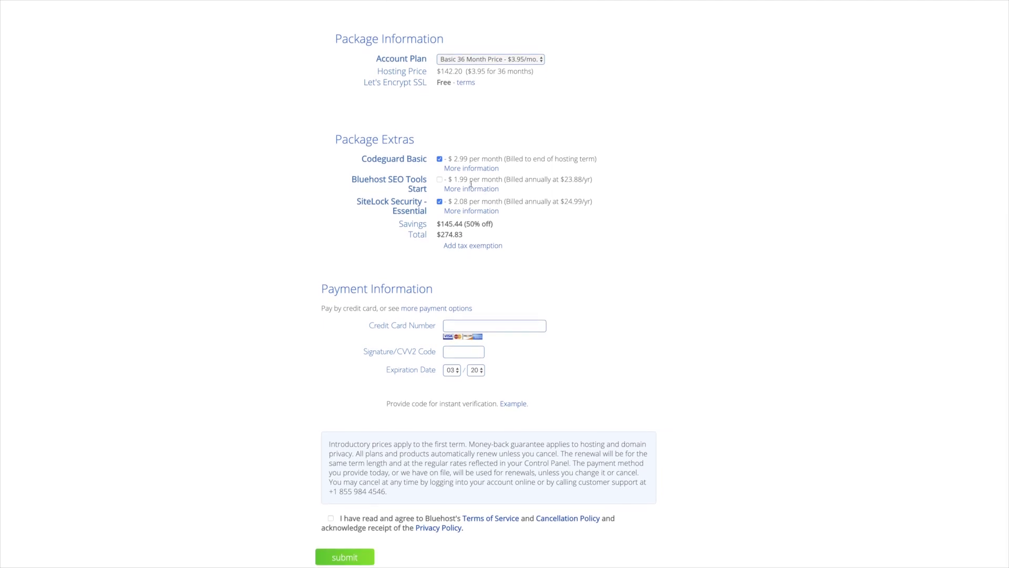
{"action": "scroll", "coordinate": [472, 186], "scroll_direction": "up", "scroll_amount": 6}
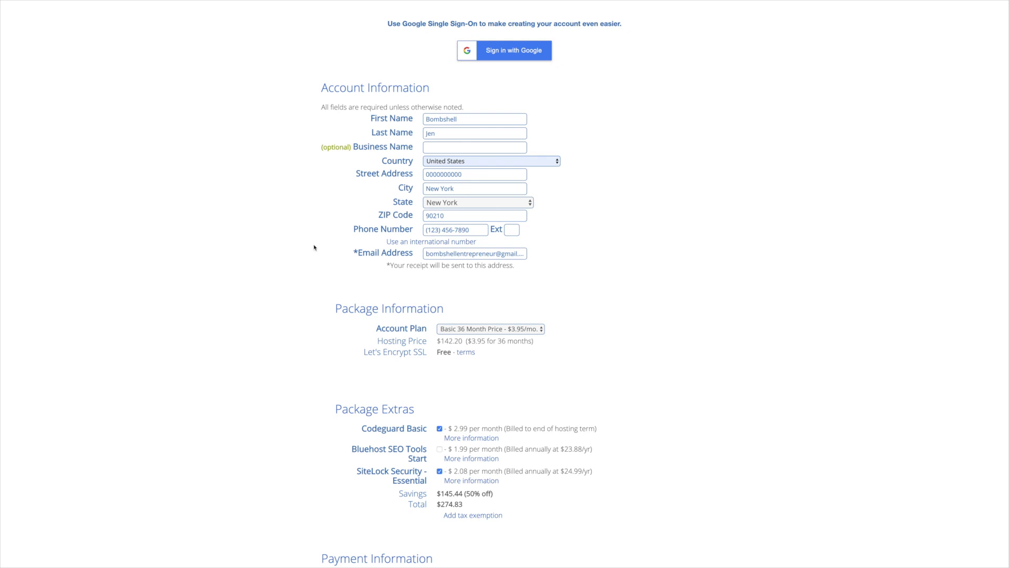
Step: Keep the Basic 36 Month term and uncheck the Codeguard Basic and SiteLock Security extras
{"action": "left_click", "coordinate": [510, 332]}
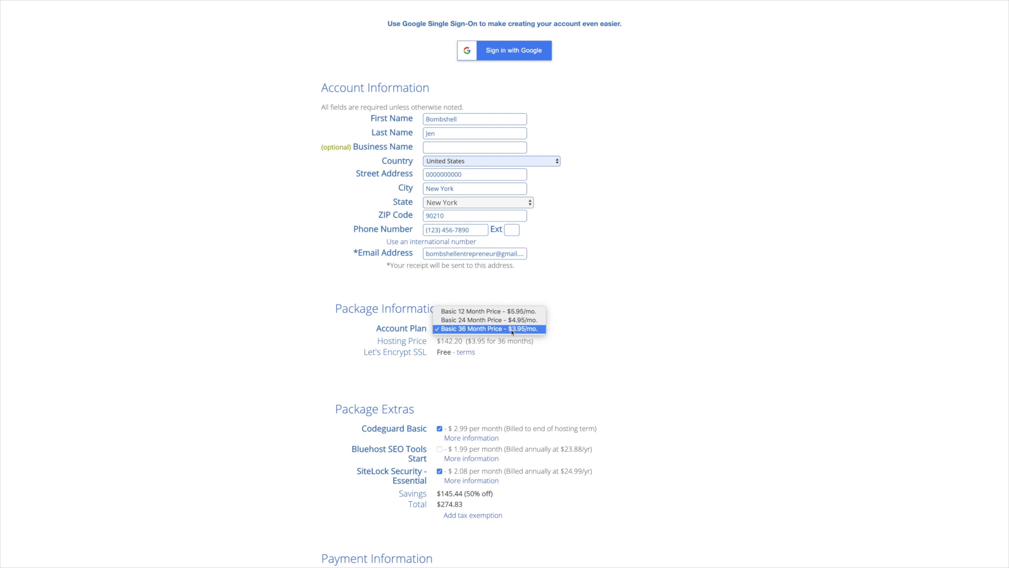
{"action": "left_click", "coordinate": [512, 330]}
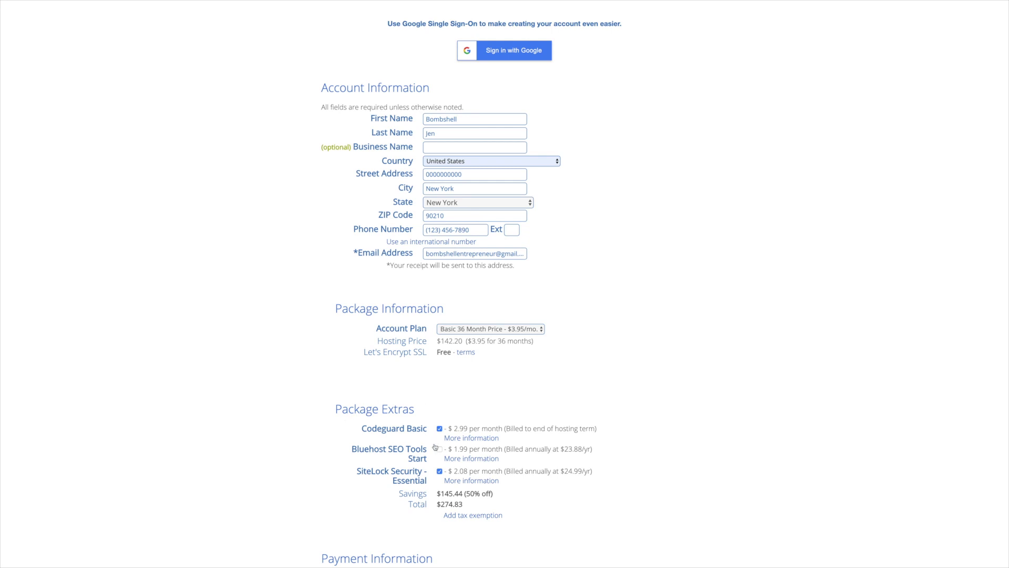
{"action": "left_click", "coordinate": [439, 429]}
{"action": "left_click", "coordinate": [440, 472]}
Step: Claim the $2.65/mo Special Sign-Up Offer
{"action": "mouse_move", "coordinate": [172, 2]}
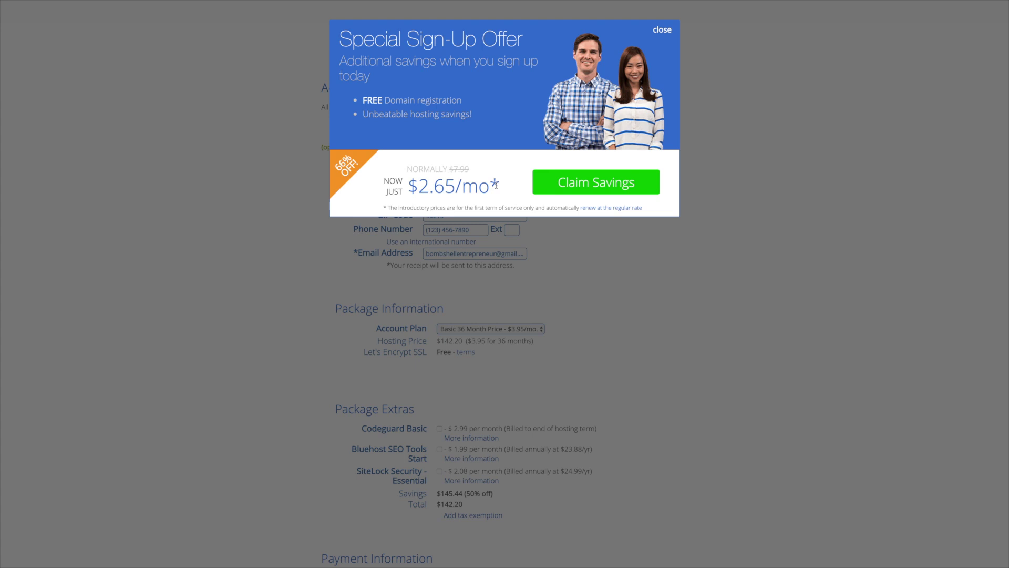
{"action": "left_click", "coordinate": [594, 190]}
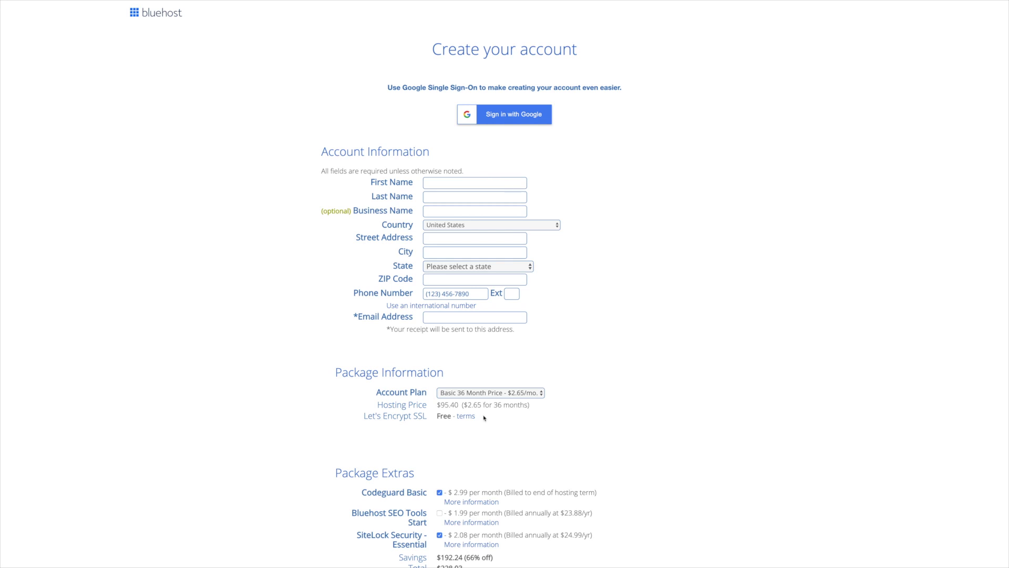
Step: Scroll through the discounted checkout form for the $95.40 Basic 36-month purchase
{"action": "scroll", "coordinate": [484, 417], "scroll_direction": "down", "scroll_amount": 3}
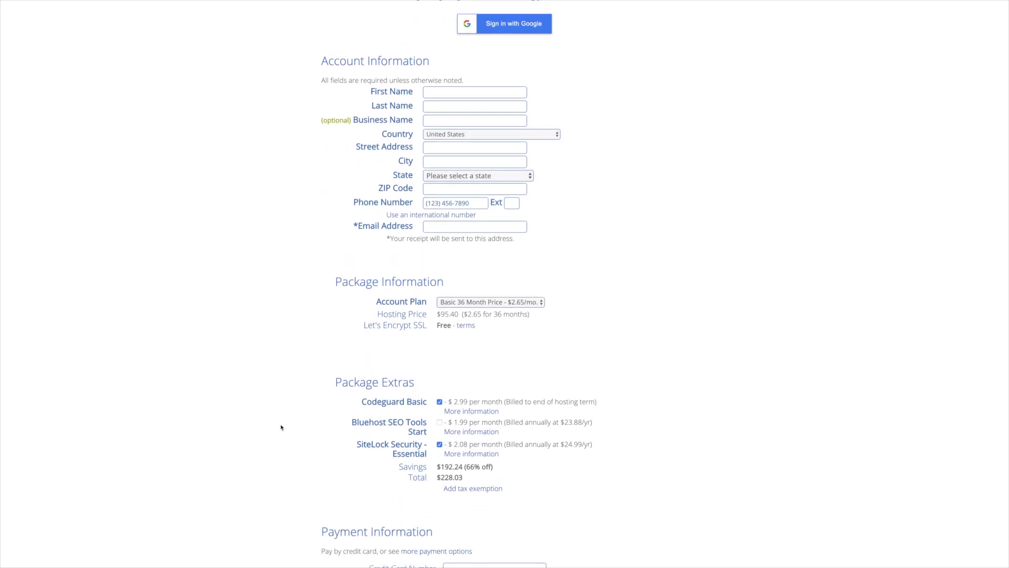
{"action": "scroll", "coordinate": [270, 455], "scroll_direction": "down", "scroll_amount": 1}
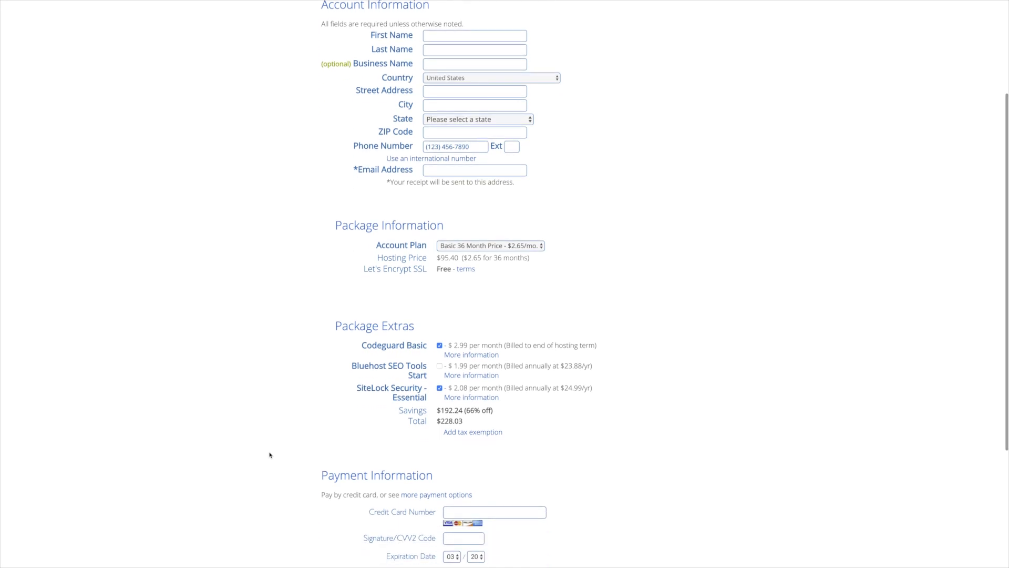
{"action": "scroll", "coordinate": [270, 455], "scroll_direction": "up", "scroll_amount": 1}
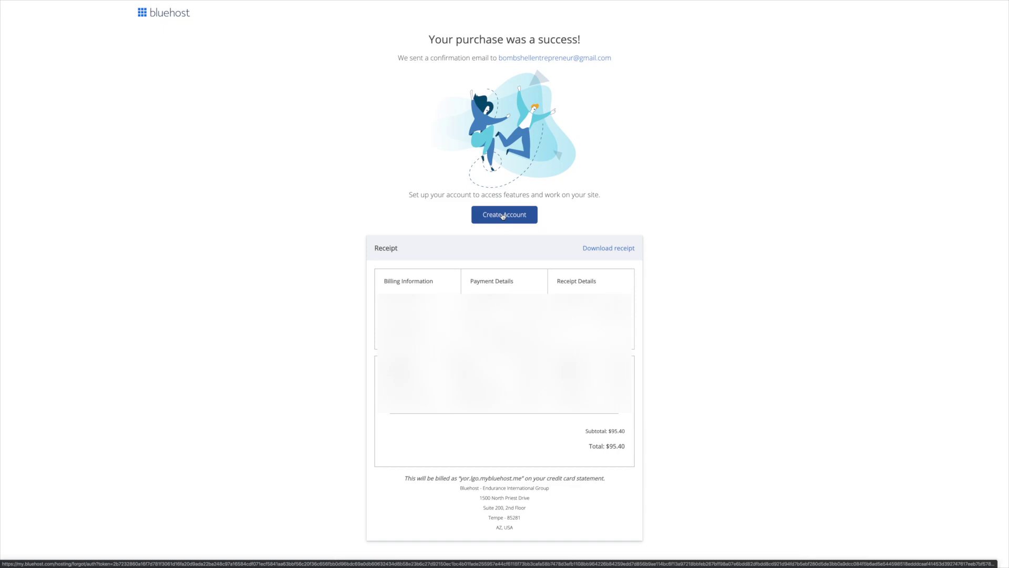
Step: Set and confirm the account password, accept the Privacy Policy and Terms, and create the account
{"action": "left_click", "coordinate": [503, 215]}
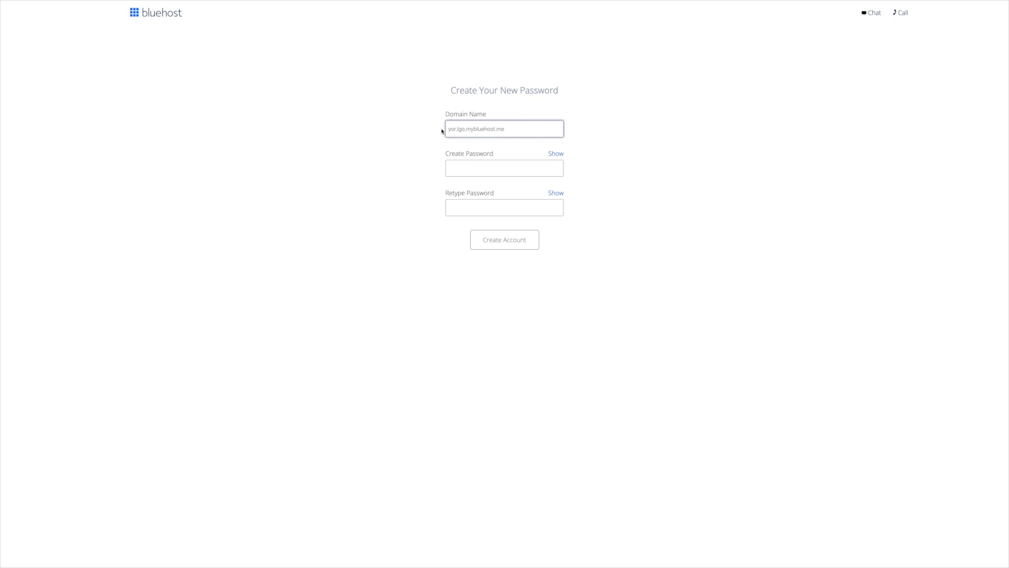
{"action": "left_click", "coordinate": [455, 168]}
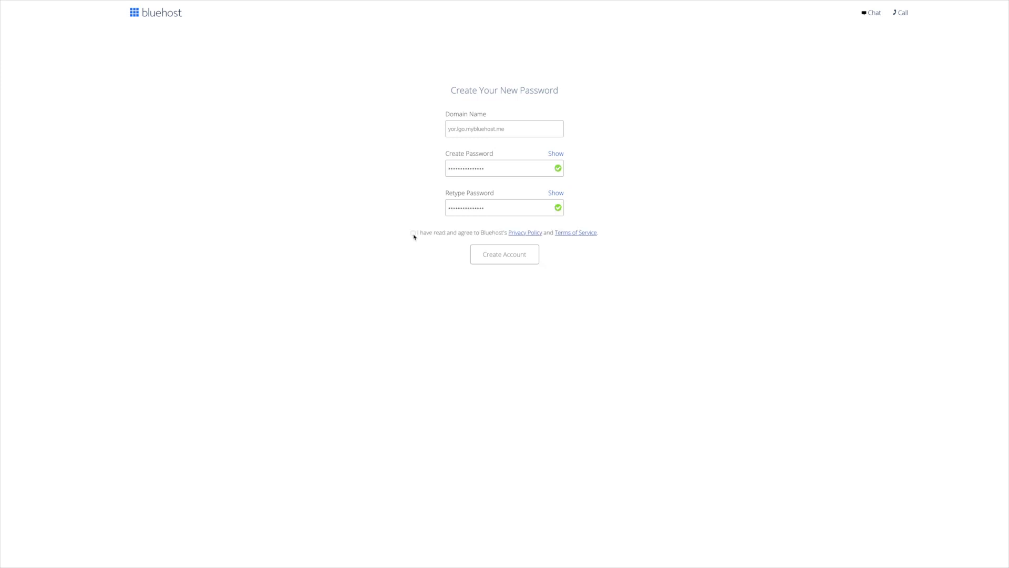
{"action": "left_click", "coordinate": [413, 233]}
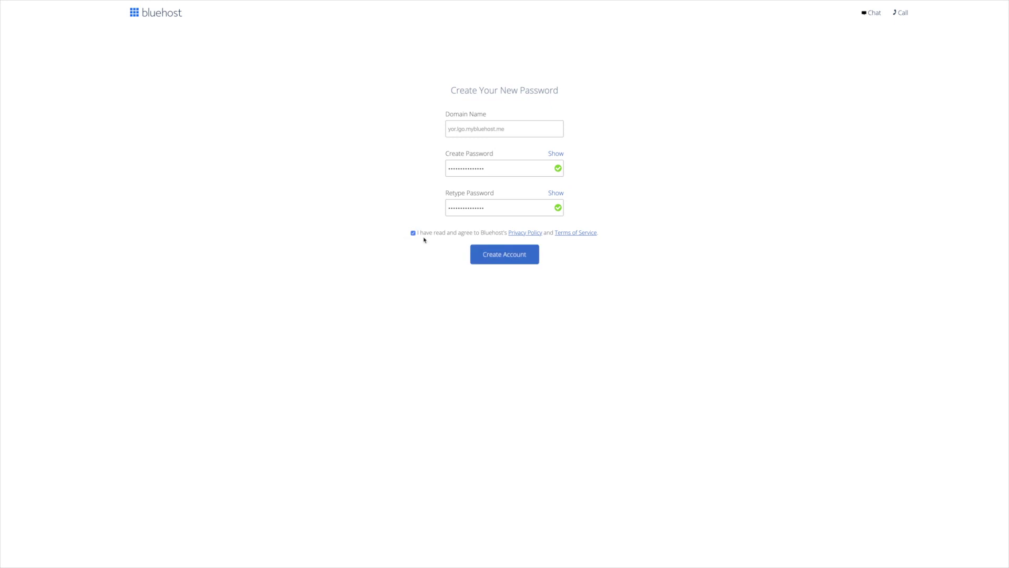
{"action": "left_click", "coordinate": [481, 255]}
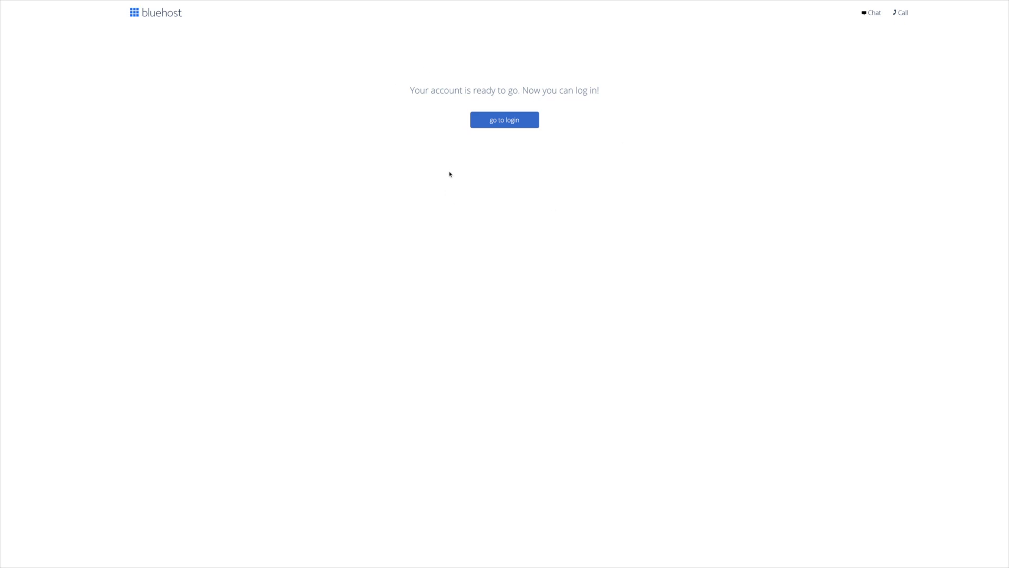
Step: Go to the hosting login page and enter the account password
{"action": "left_click", "coordinate": [497, 127]}
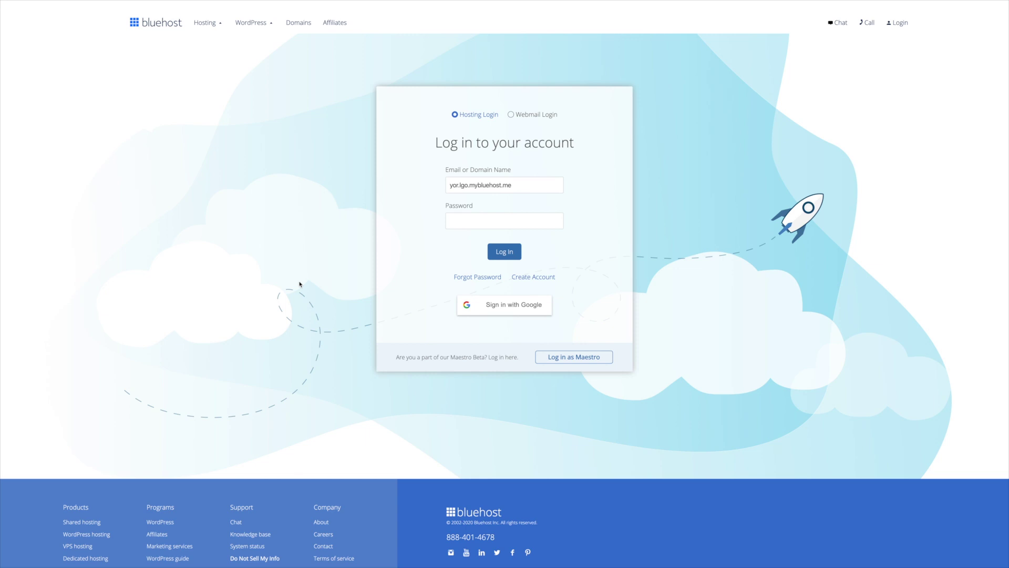
{"action": "left_click", "coordinate": [470, 223]}
{"action": "type", "text": "•"}
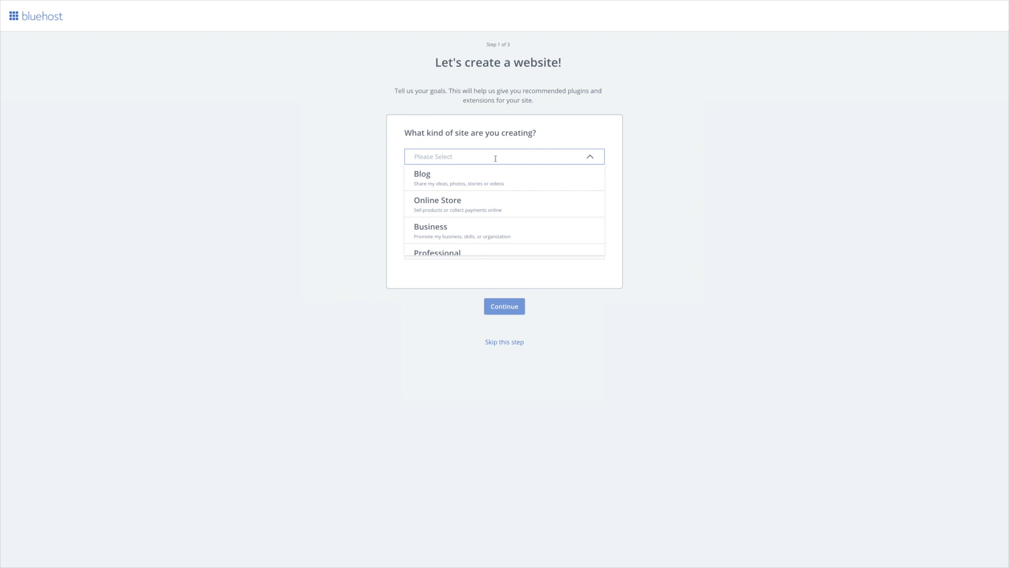
Step: Answer step 1 as a Blog of Personal type made for Myself, and continue
{"action": "scroll", "coordinate": [464, 205], "scroll_direction": "down", "scroll_amount": 1}
{"action": "scroll", "coordinate": [464, 204], "scroll_direction": "up", "scroll_amount": 1}
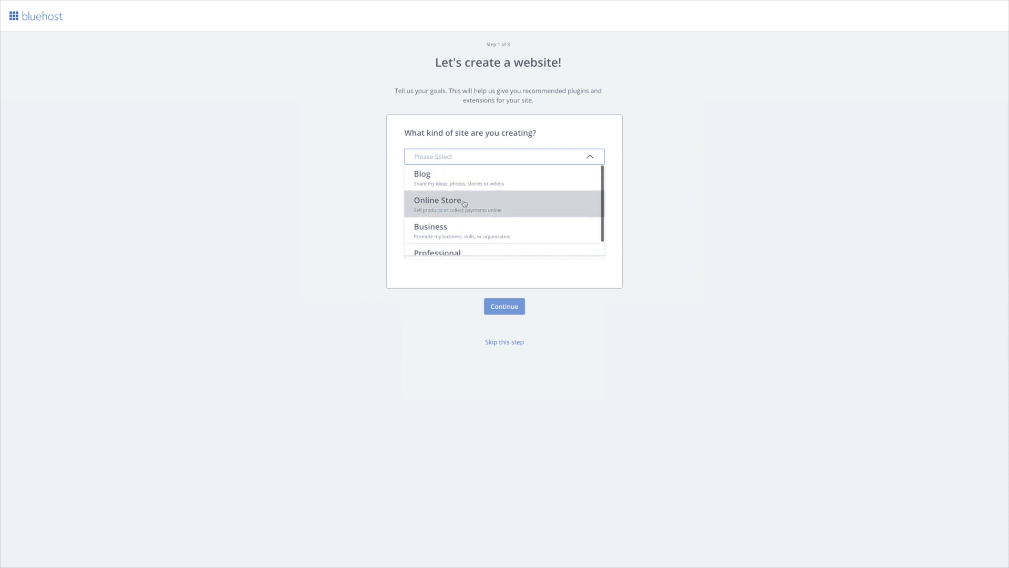
{"action": "scroll", "coordinate": [462, 231], "scroll_direction": "down", "scroll_amount": 1}
{"action": "scroll", "coordinate": [465, 210], "scroll_direction": "up", "scroll_amount": 1}
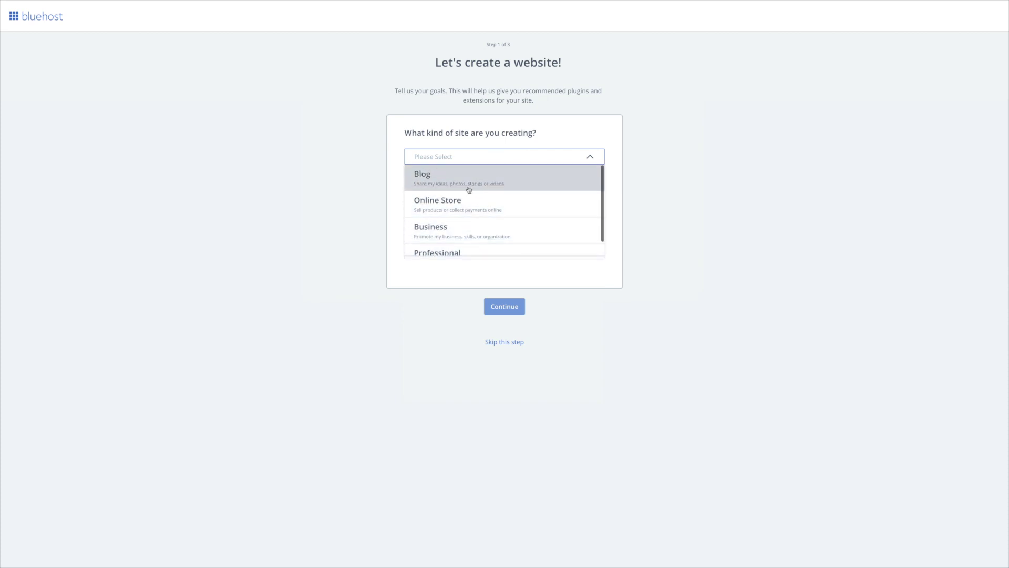
{"action": "left_click", "coordinate": [468, 188]}
{"action": "left_click", "coordinate": [465, 204]}
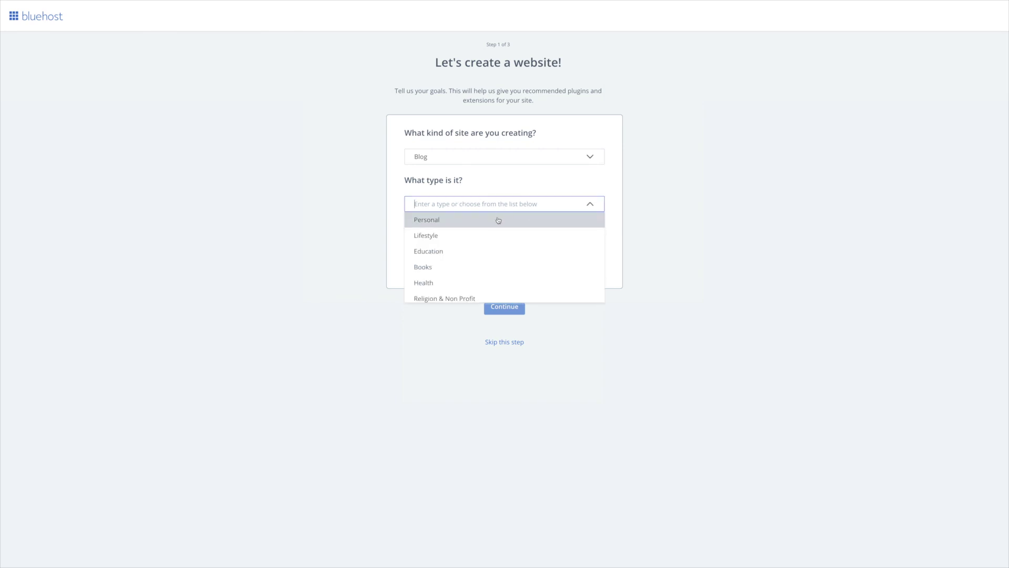
{"action": "left_click", "coordinate": [436, 219]}
{"action": "left_click", "coordinate": [443, 254]}
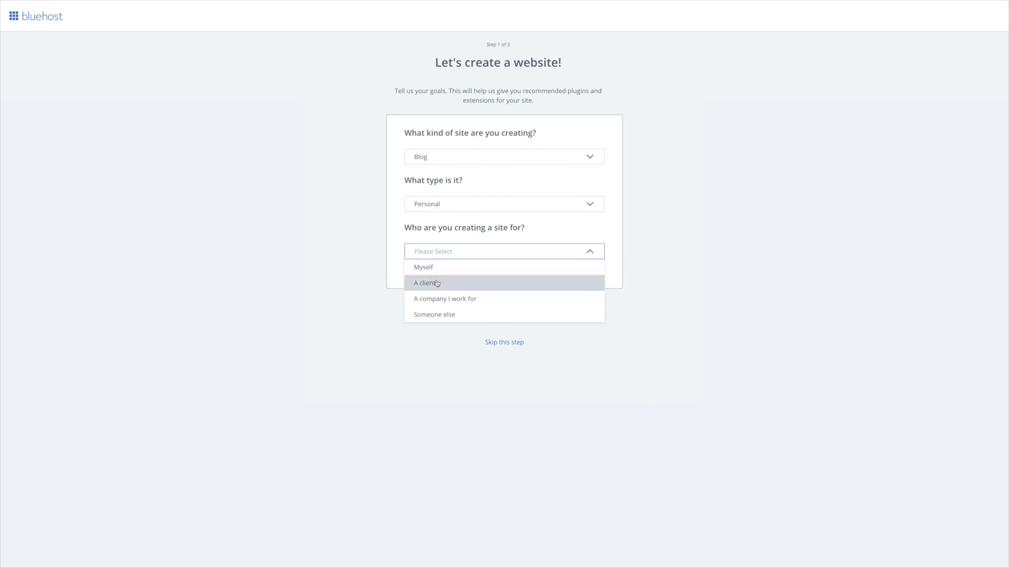
{"action": "left_click", "coordinate": [435, 267]}
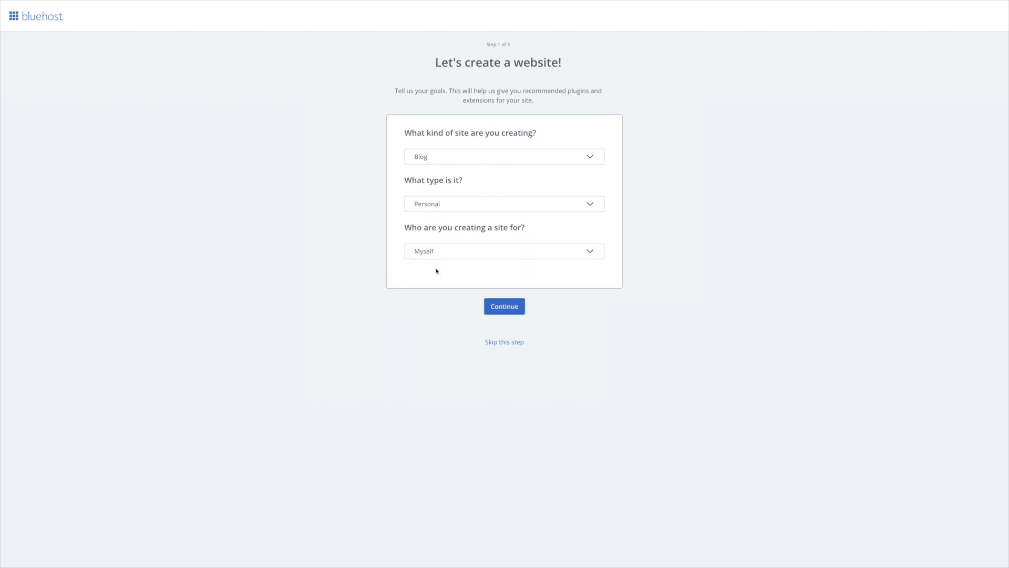
{"action": "left_click", "coordinate": [512, 307]}
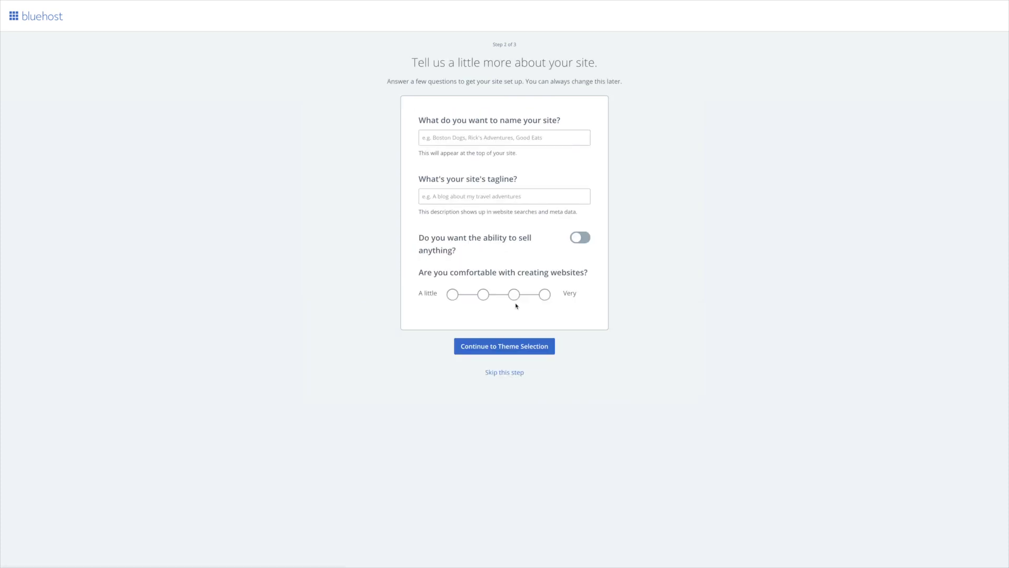
Step: Name the site 'Bombshell Entrepreneur' with a tagline about building, branding and marketing a profitable business
{"action": "left_click", "coordinate": [549, 138]}
{"action": "type", "text": "Bombshell Entrepreneur"}
{"action": "left_click", "coordinate": [504, 196]}
{"action": "type", "text": "All thing"}
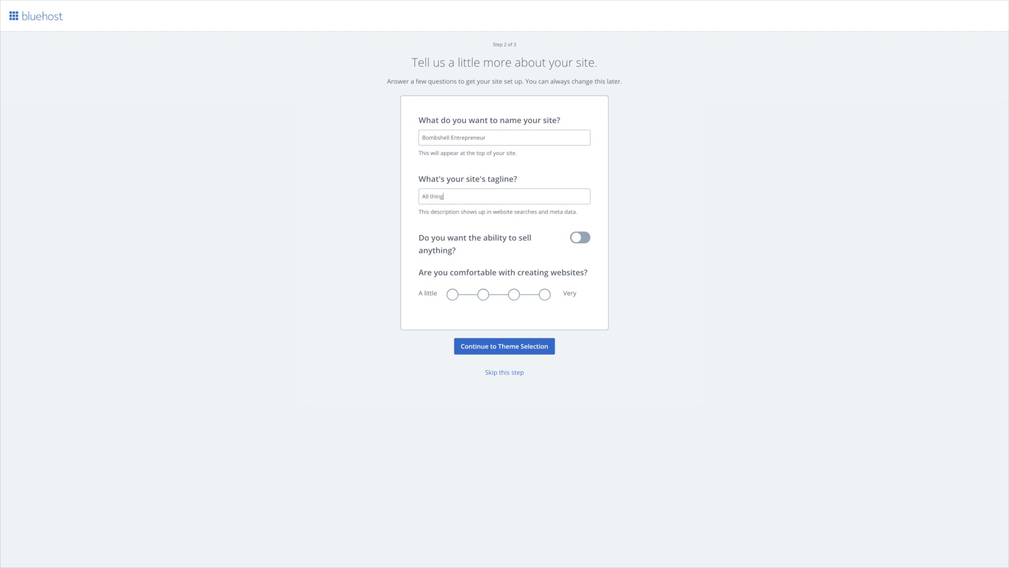
{"action": "type", "text": "s, building, branding, and marketing a profitable business from"}
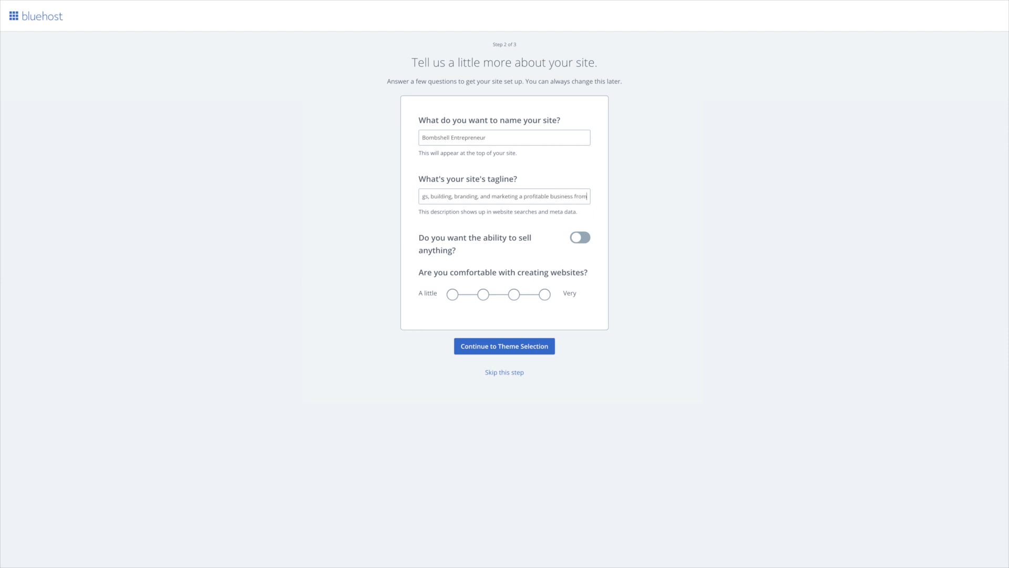
{"action": "type", "text": " scratch"}
{"action": "type", "text": "!"}
{"action": "left_click_drag", "start_coordinate": [505, 197], "coordinate": [420, 192]}
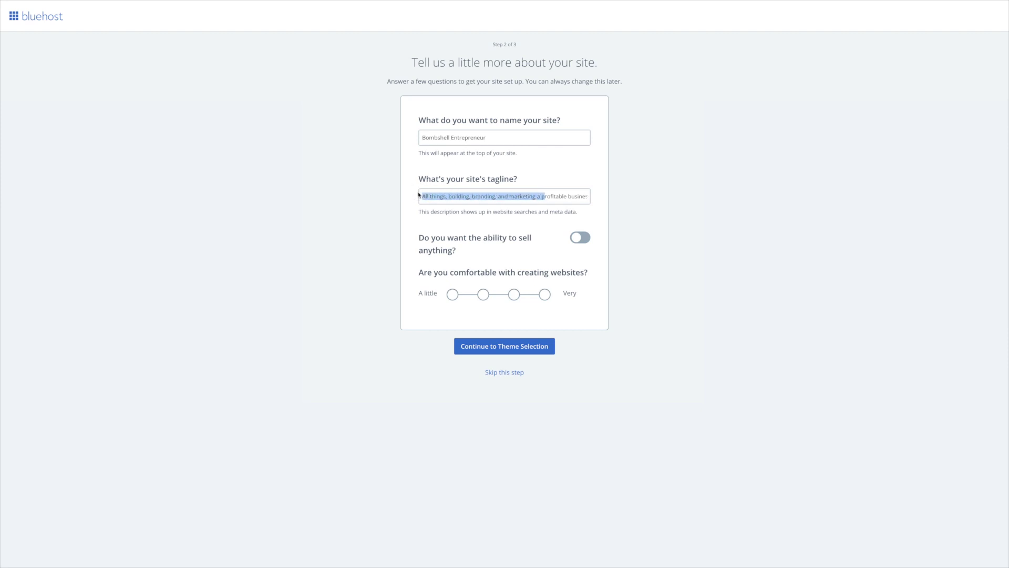
Step: Enable selling, rate website-building comfort at the third level, and continue to theme selection
{"action": "left_click", "coordinate": [581, 239]}
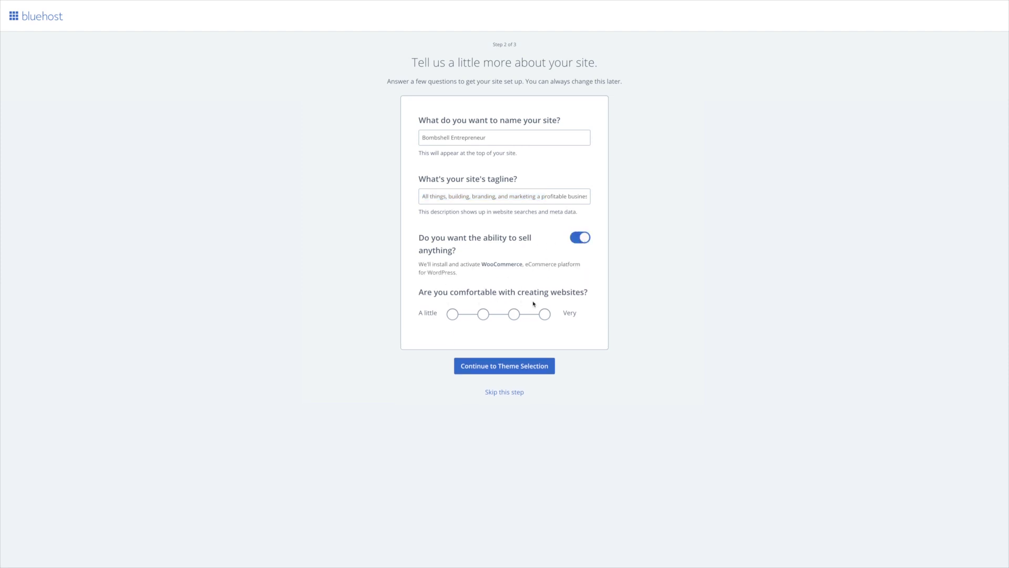
{"action": "left_click", "coordinate": [514, 316]}
{"action": "left_click", "coordinate": [507, 371]}
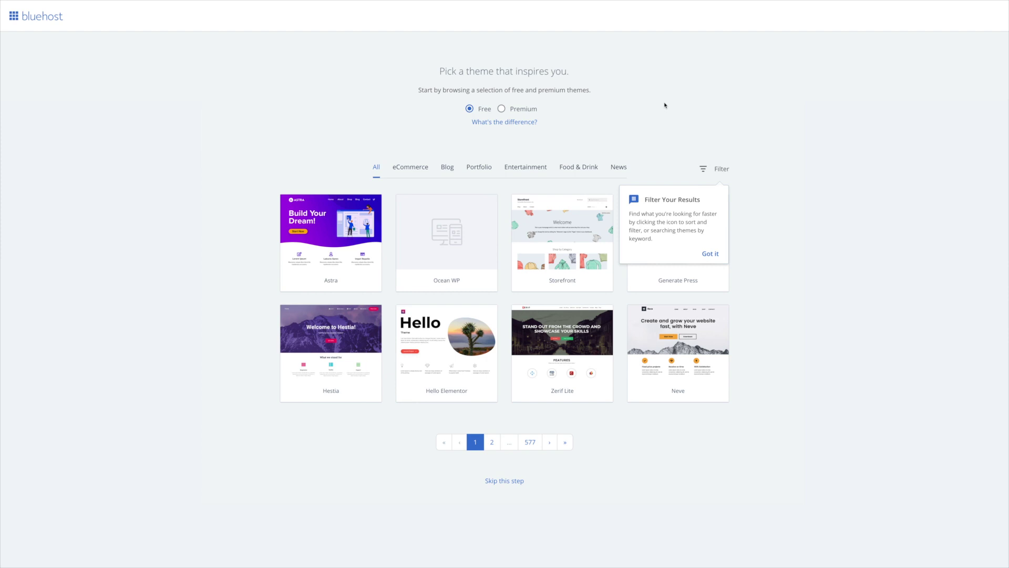
Step: Dismiss the theme-filter tip and apply the Hello Elementor theme
{"action": "left_click", "coordinate": [710, 253]}
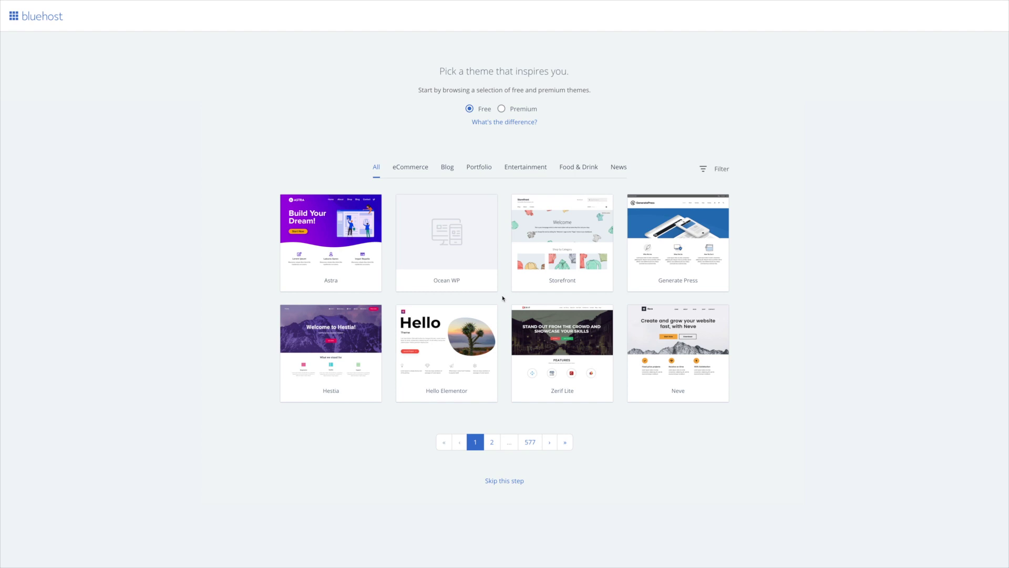
{"action": "mouse_move", "coordinate": [354, 279]}
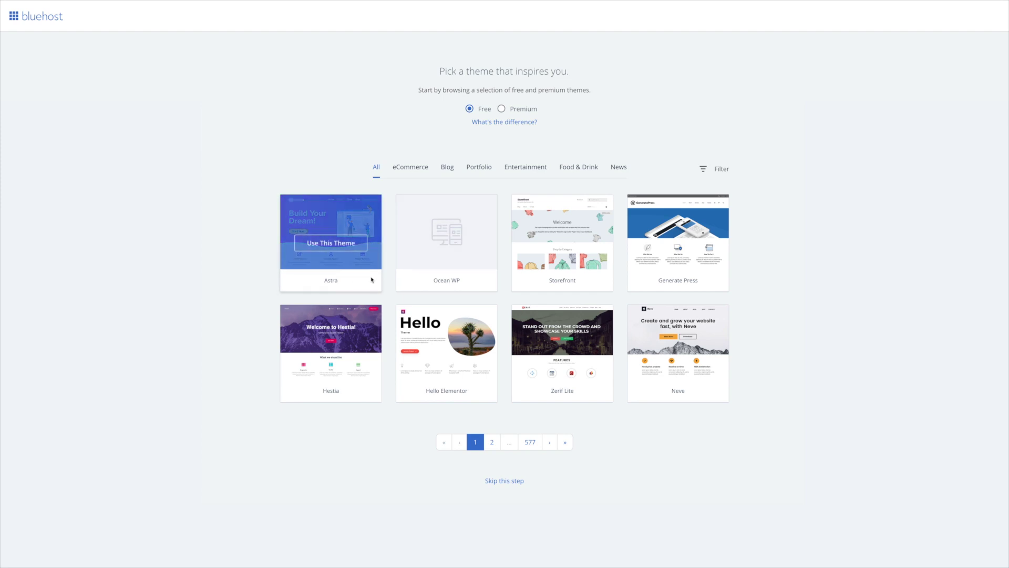
{"action": "mouse_move", "coordinate": [420, 329]}
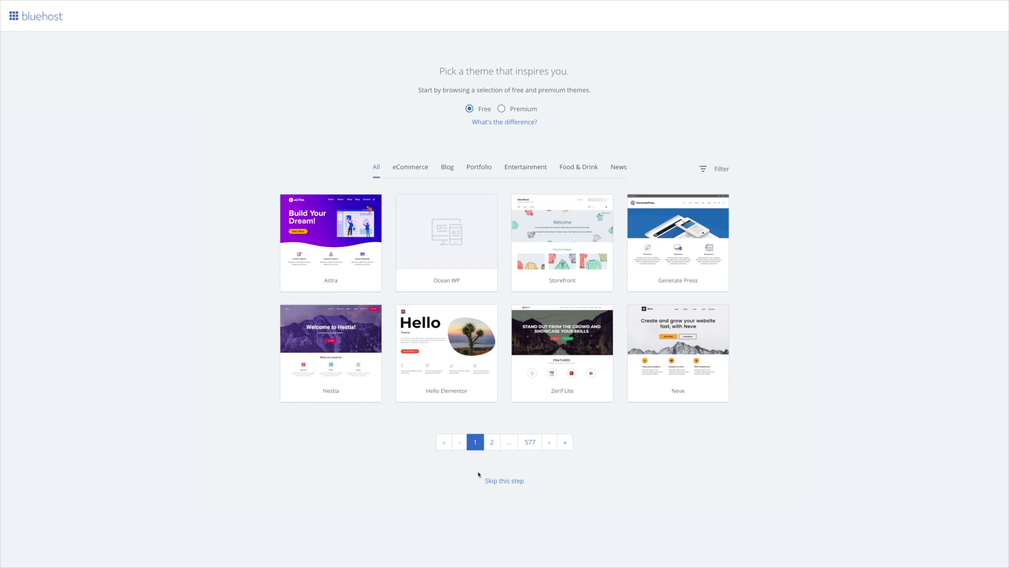
{"action": "mouse_move", "coordinate": [492, 400]}
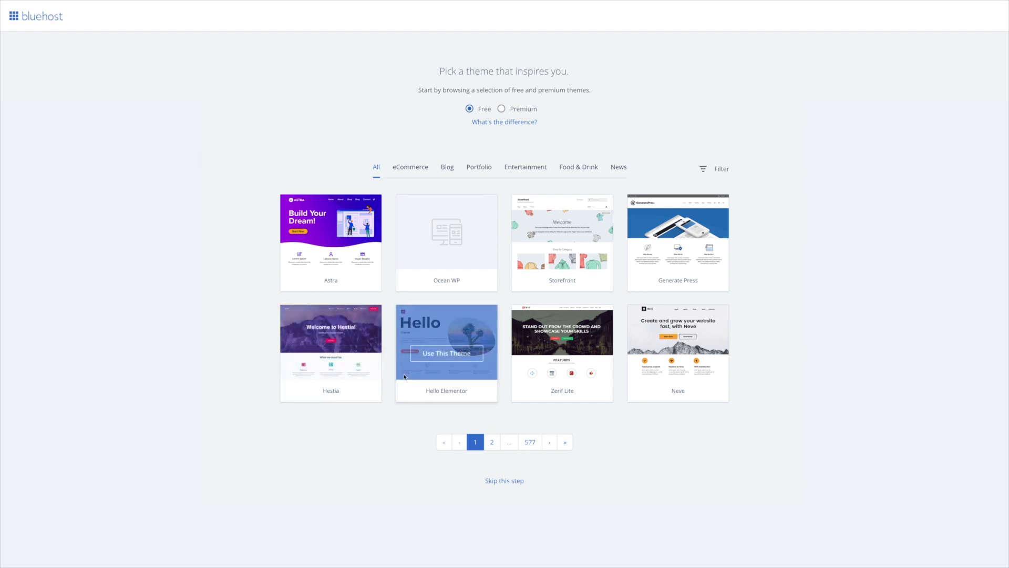
{"action": "left_click", "coordinate": [430, 357]}
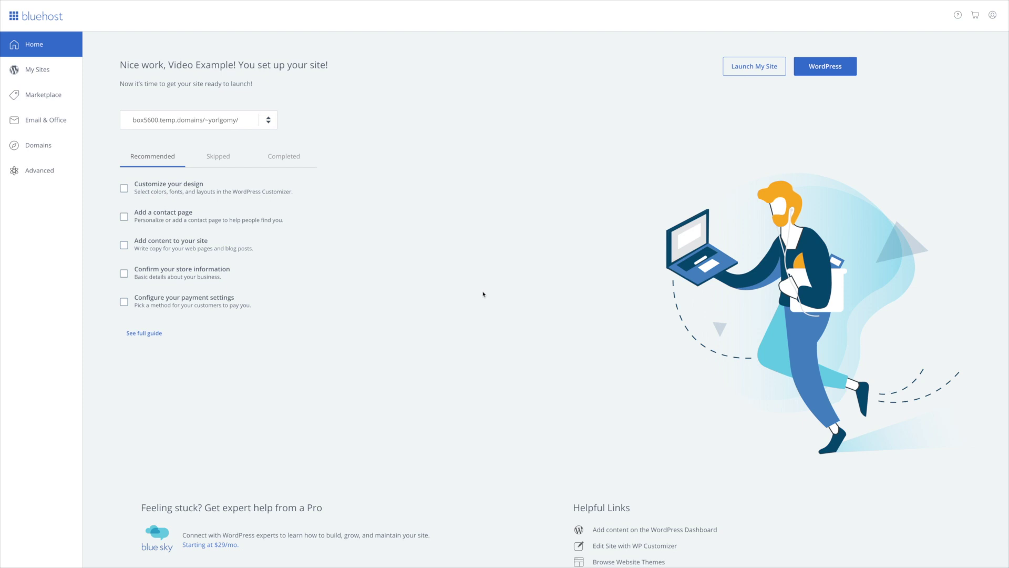
Step: Scroll through the new site's Home dashboard to review the five recommended setup tasks
{"action": "scroll", "coordinate": [483, 294], "scroll_direction": "down", "scroll_amount": 1}
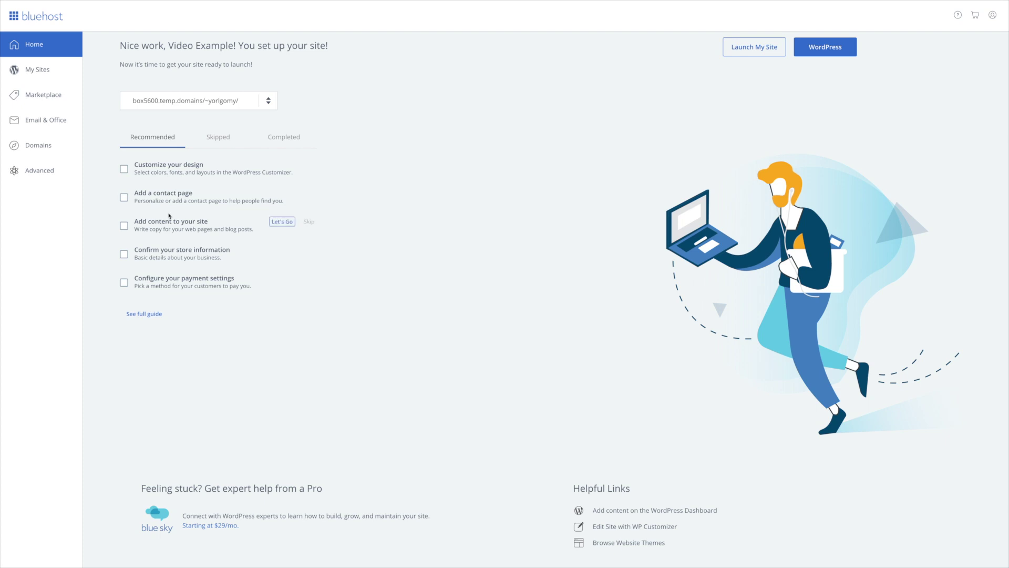
{"action": "mouse_move", "coordinate": [179, 208]}
{"action": "mouse_move", "coordinate": [186, 227]}
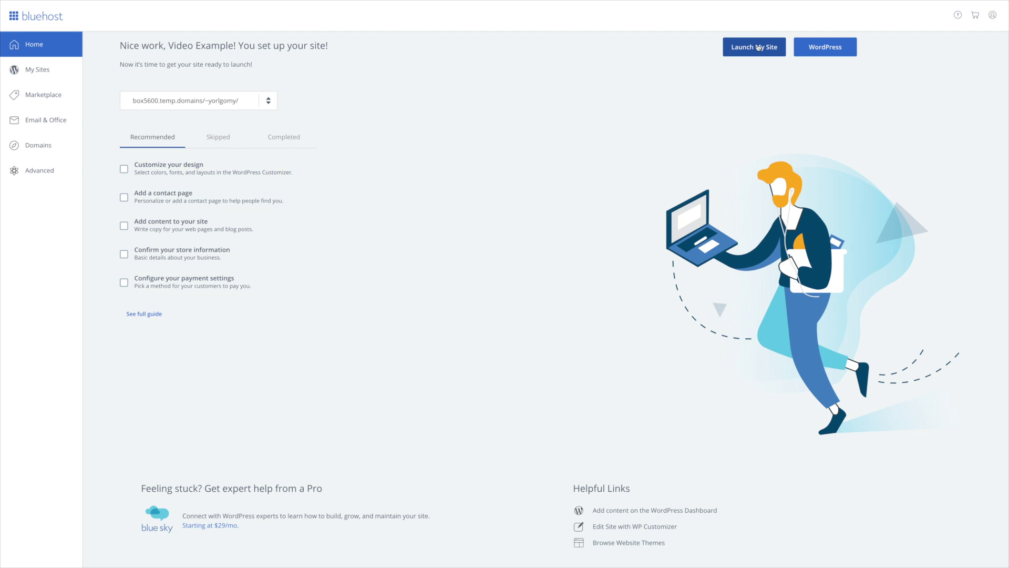
{"action": "scroll", "coordinate": [604, 500], "scroll_direction": "down", "scroll_amount": 1}
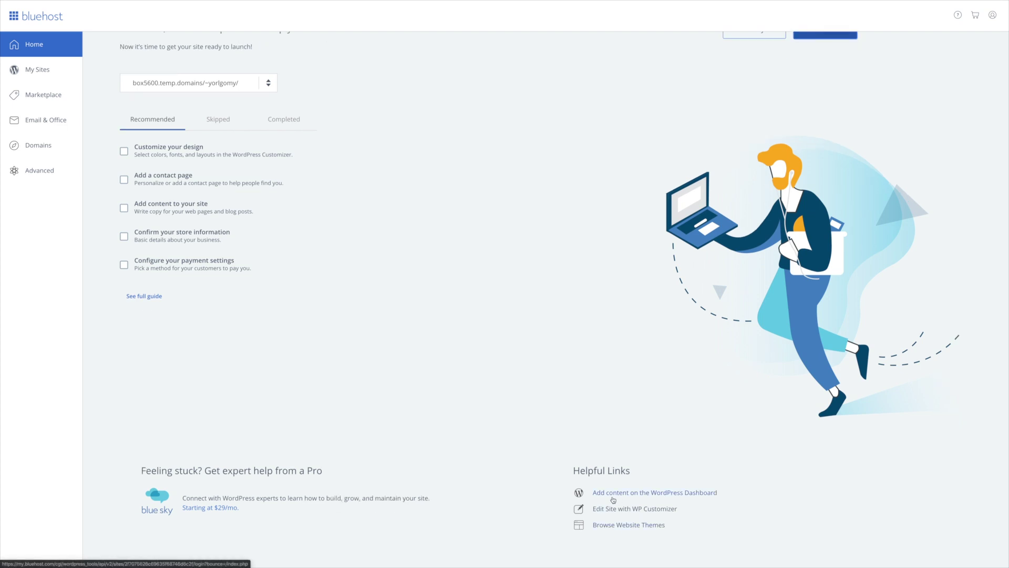